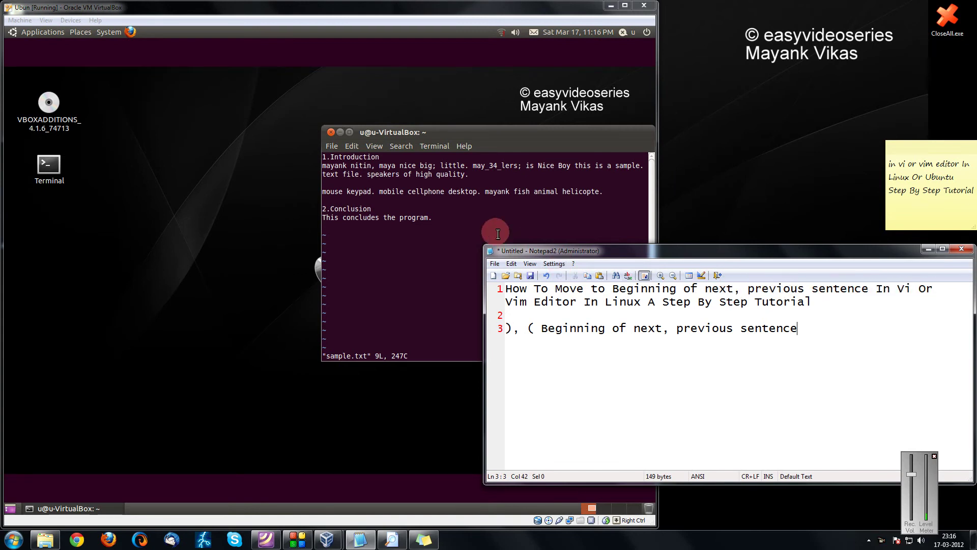
Step: Bring the sample.txt Vim session forward and nudge its window a little higher
click(726, 162)
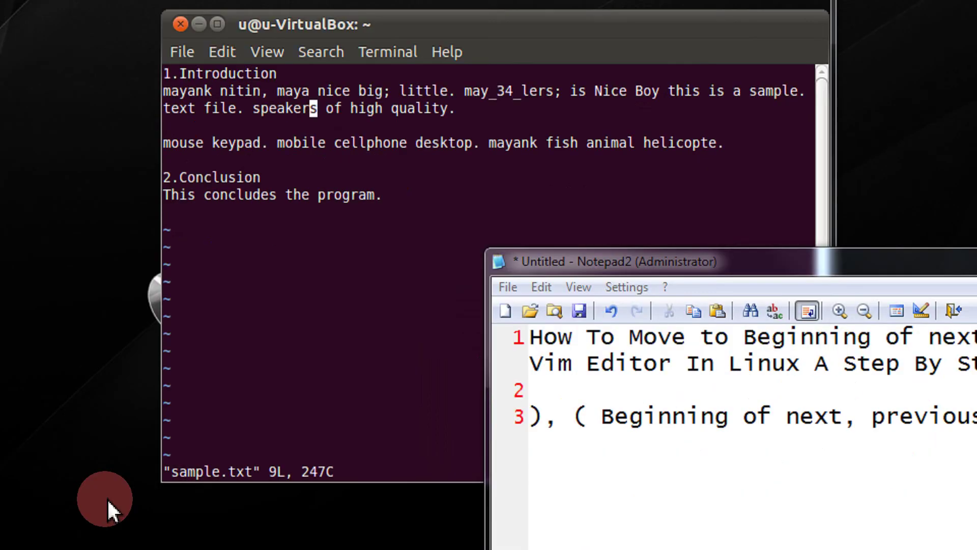
click(450, 203)
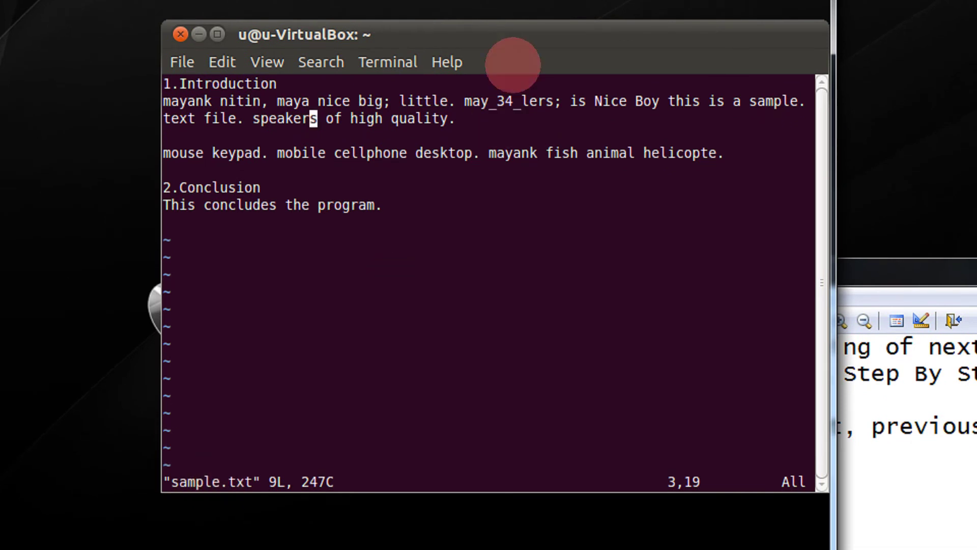
drag(522, 46, 519, 29)
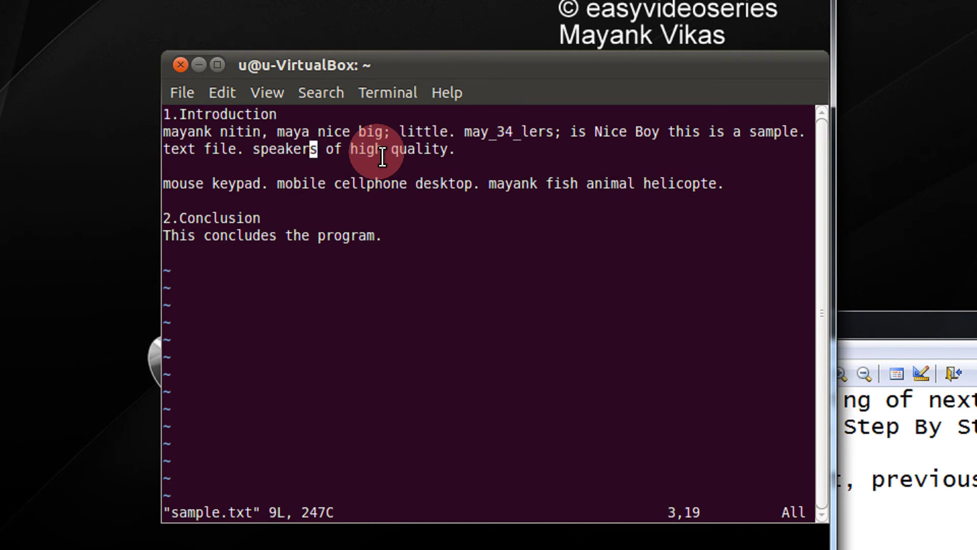
Step: Jump back two sentence beginnings to 'may_34_lers' on line 2, then return to the tutorial notes
key(k)
key(h)
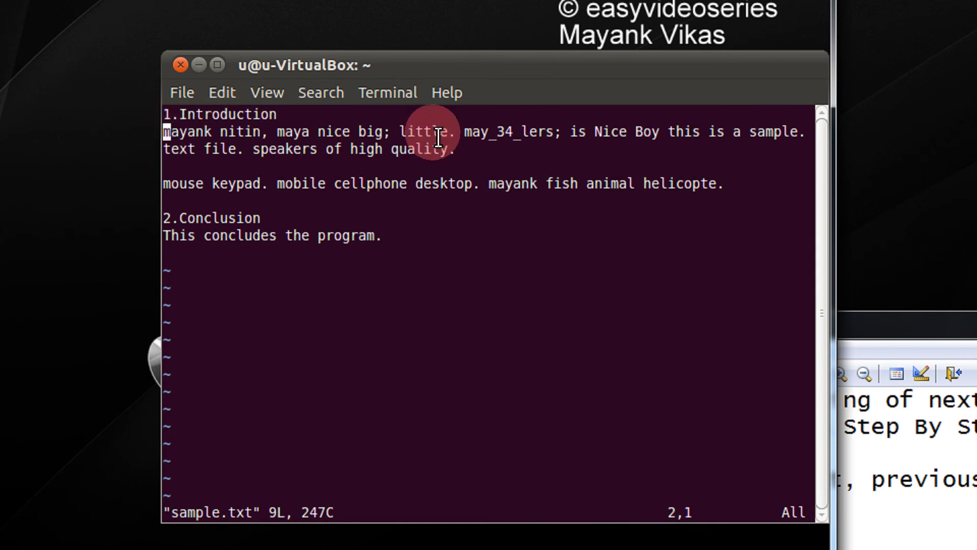
click(459, 142)
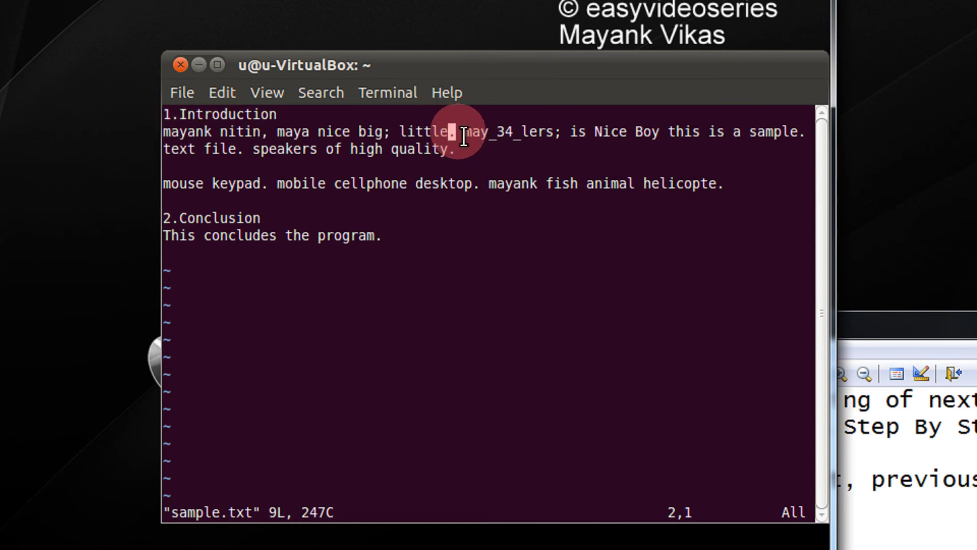
click(169, 131)
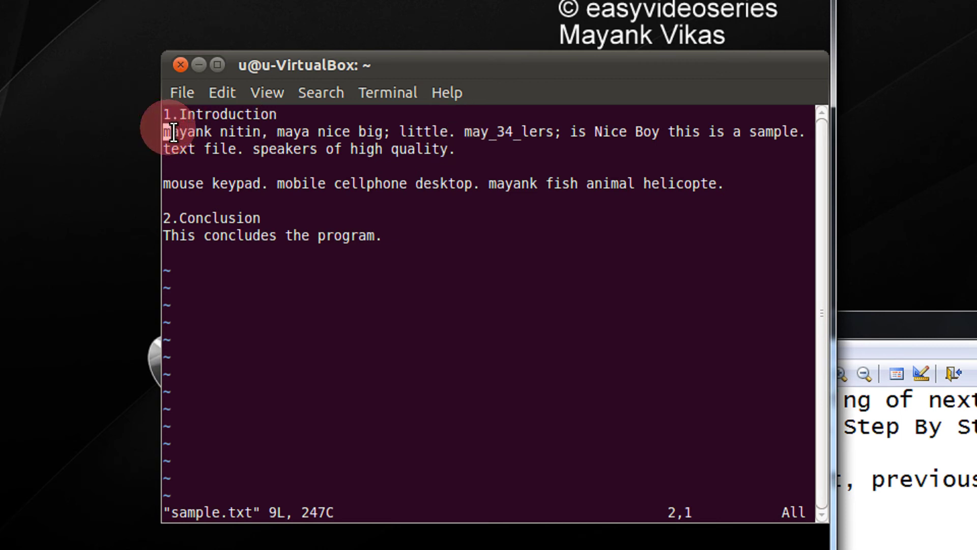
click(471, 134)
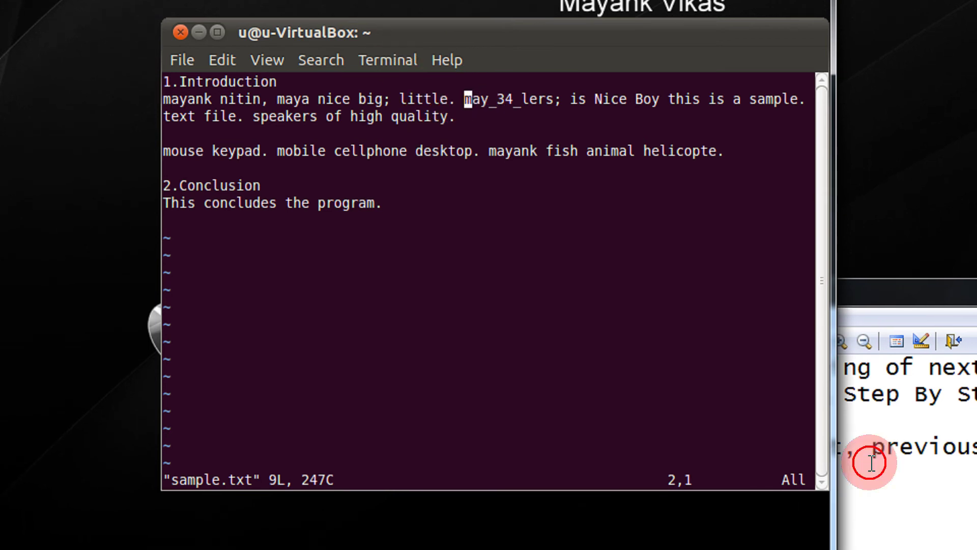
click(870, 457)
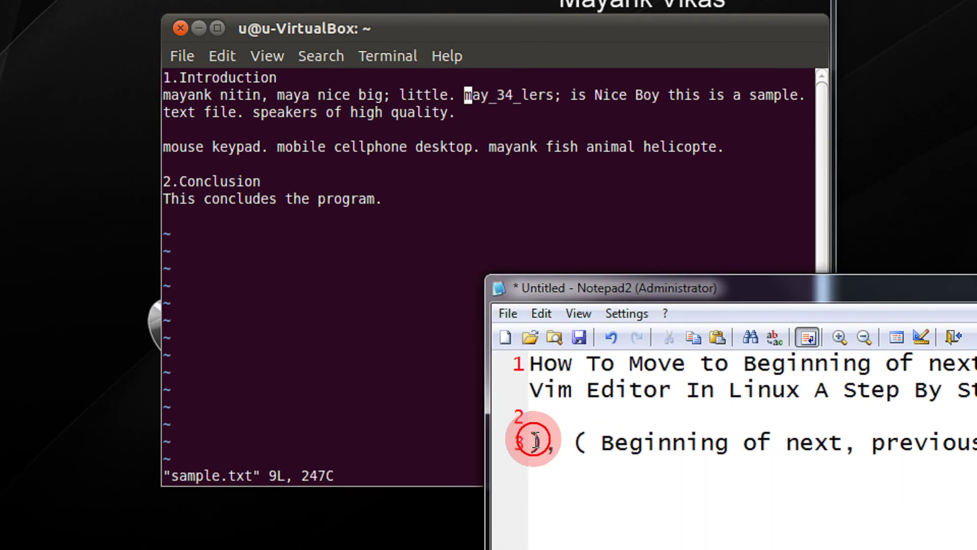
text())
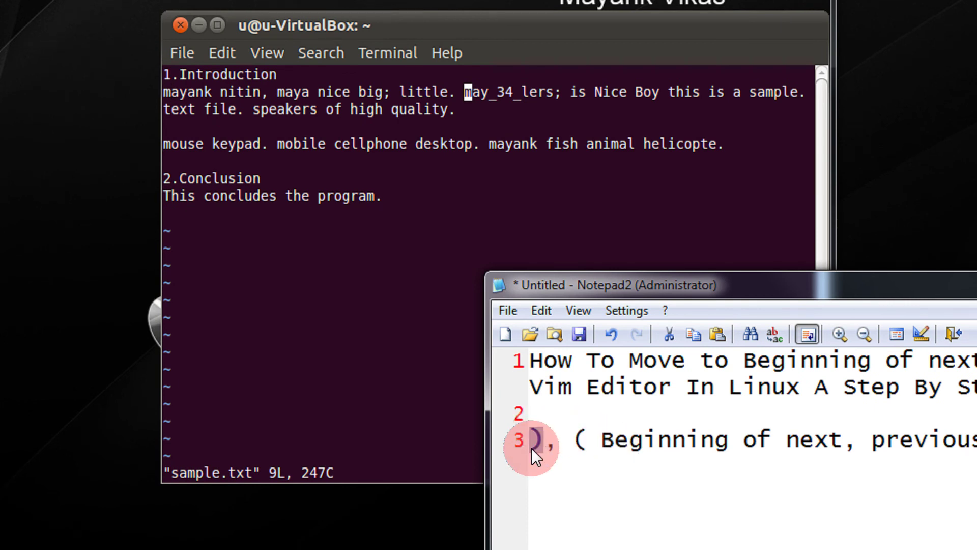
Step: Bring the sample.txt Vim session back to the front
click(422, 115)
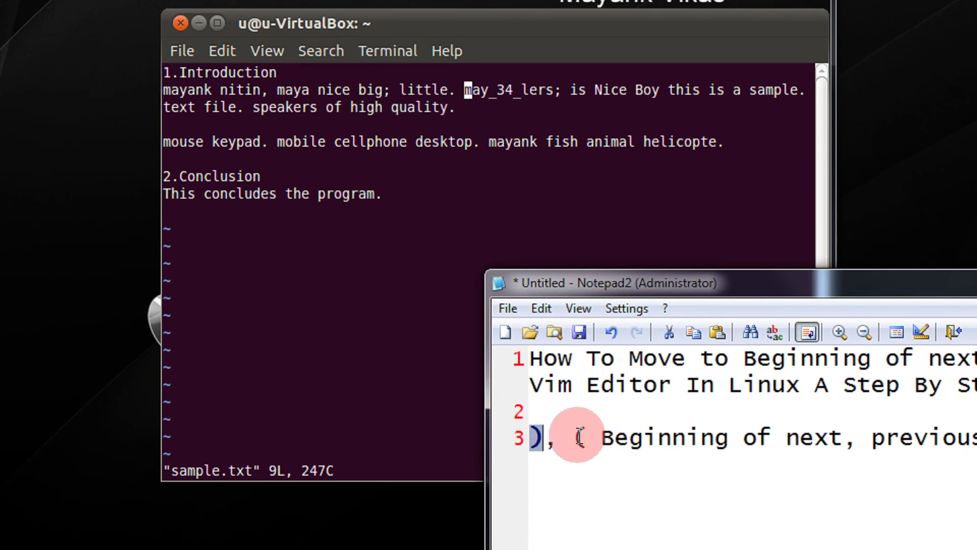
click(282, 99)
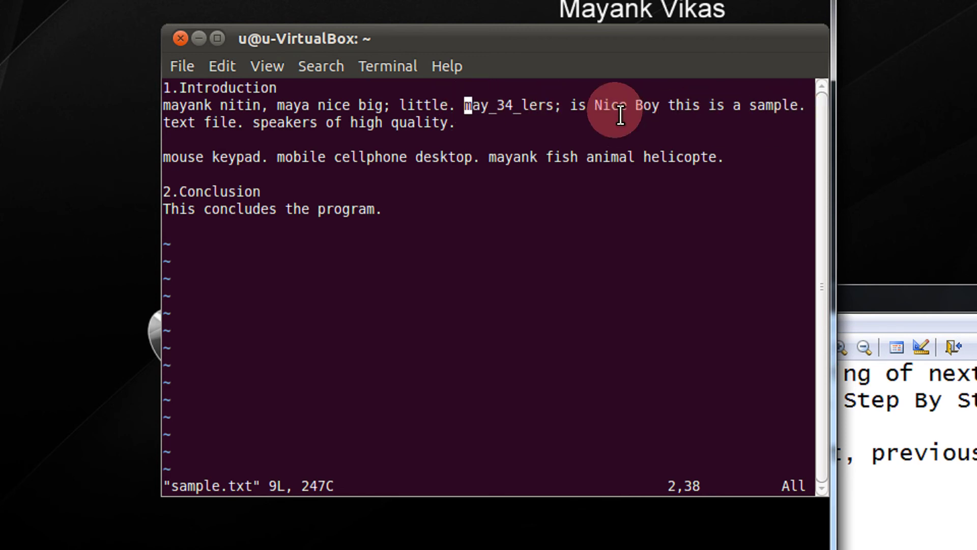
Step: Advance sentence by sentence through line 3, 'speakers', 'mobile', up to 'mayank fish' on line 5
click(164, 123)
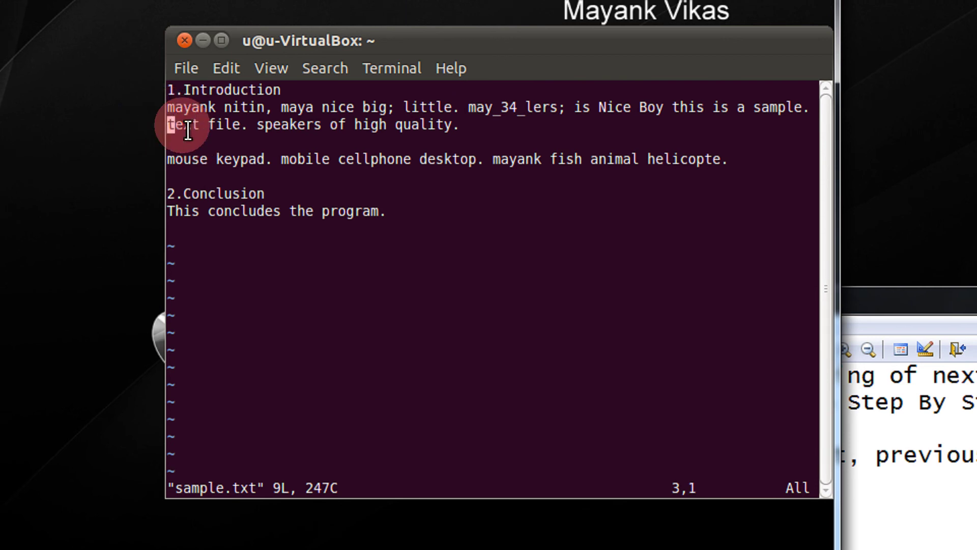
click(262, 127)
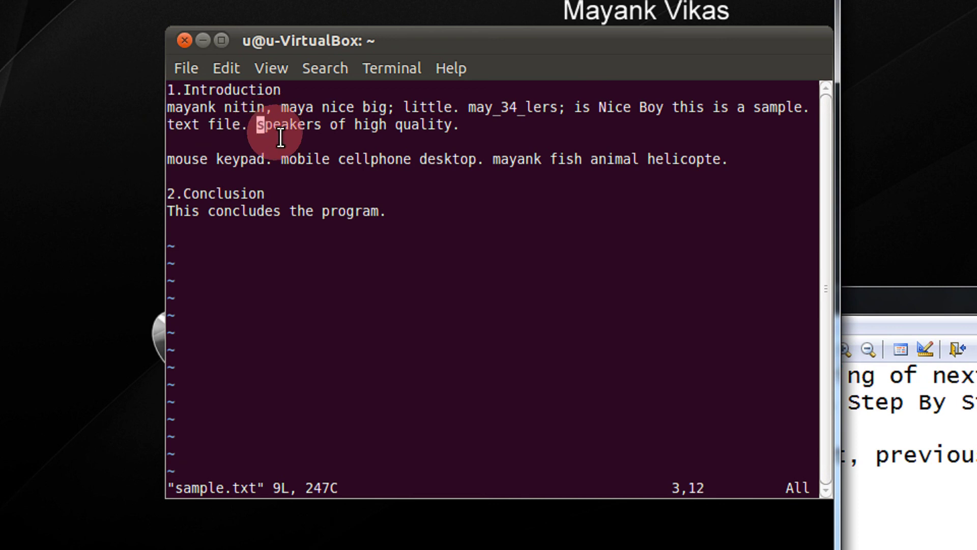
key(Return)
key(w)
key(w)
key(w)
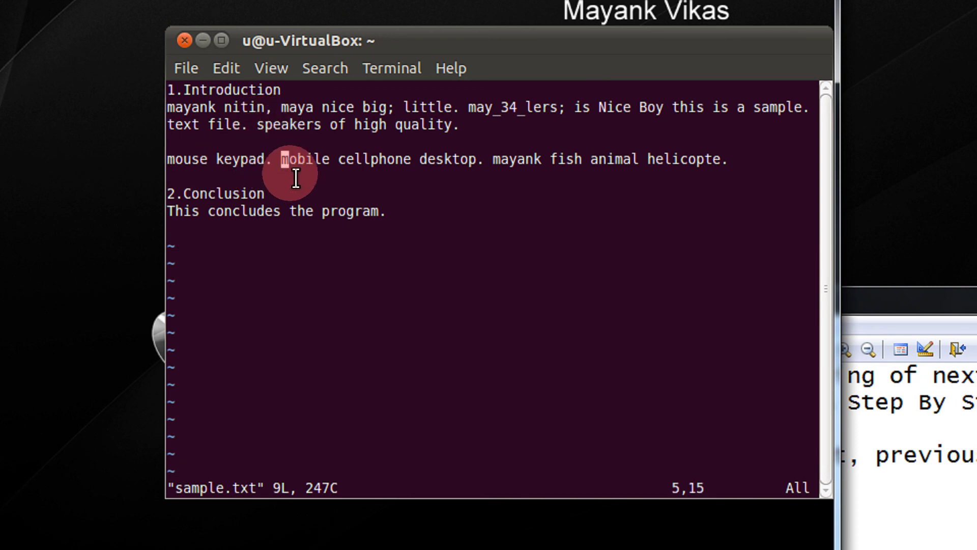
key(w)
key(w)
key(w)
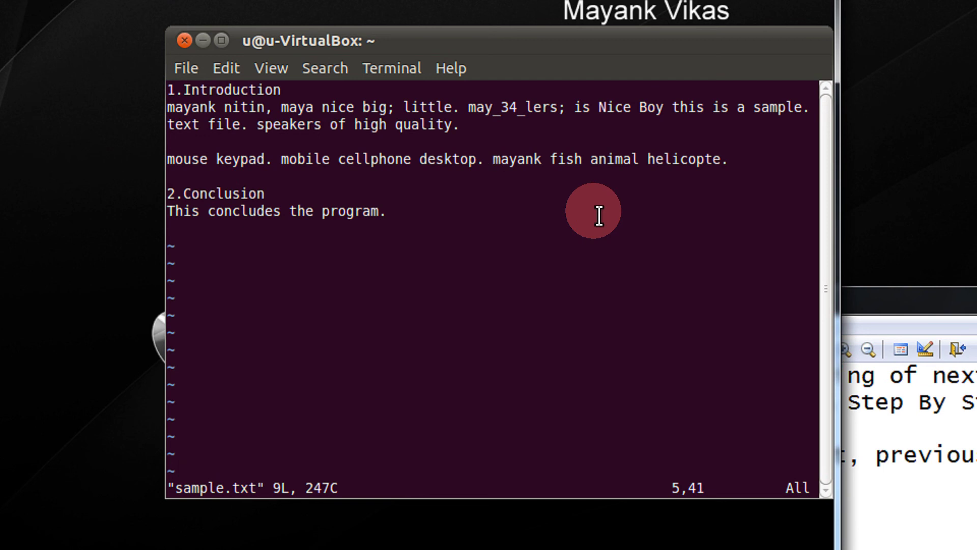
Step: Step back through 'speakers' and 'may_34_lers', then return to line 1, column 1
key(k)
key(parenleft)
click(472, 107)
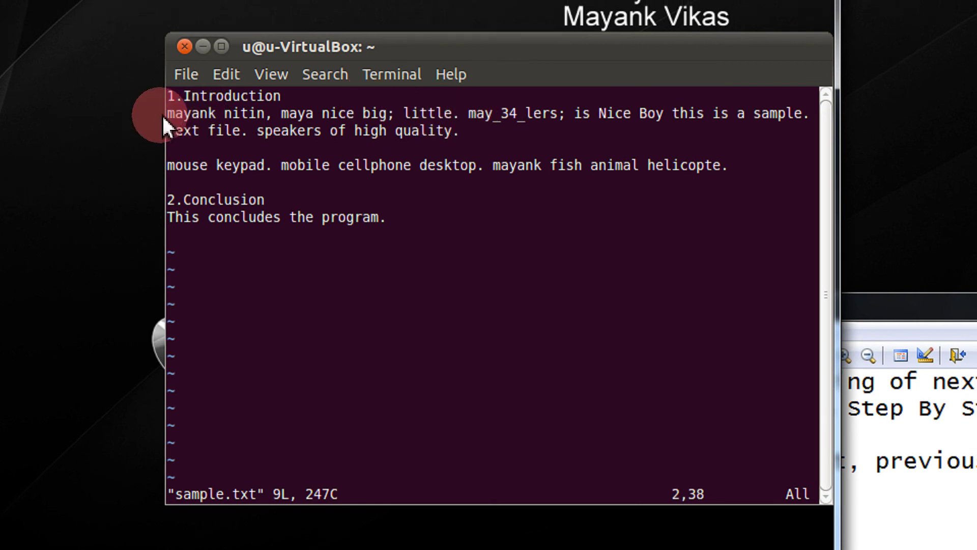
key(g)
key(g)
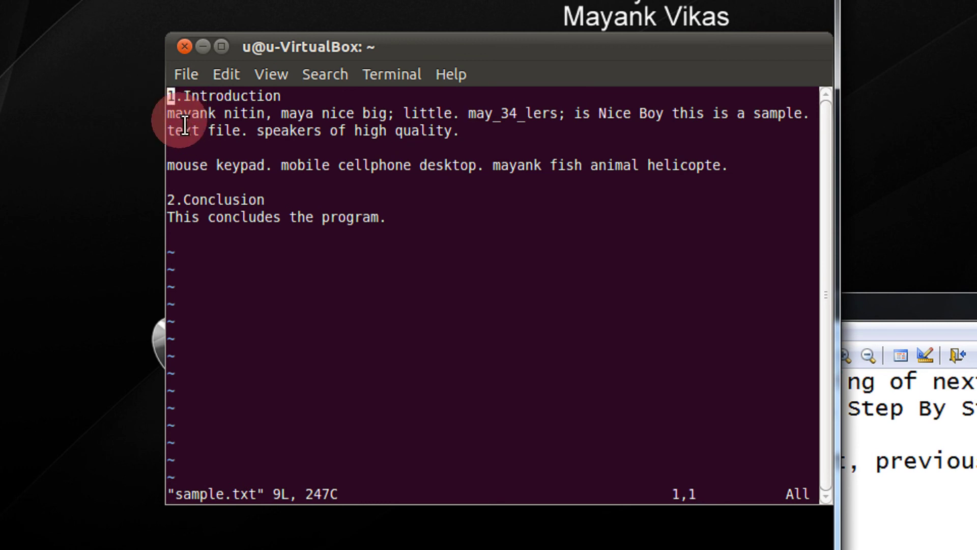